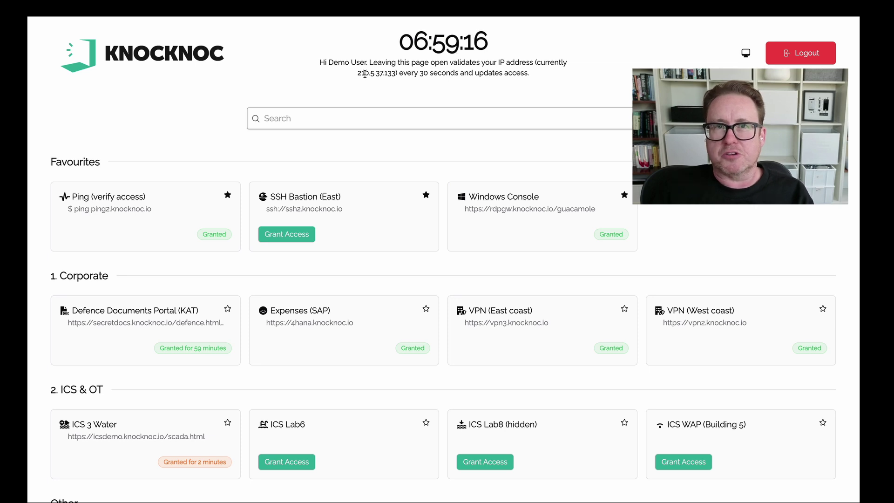
Step: Log in to the portal with the local account demo3 and its password
{"action": "double_click", "coordinate": [365, 74]}
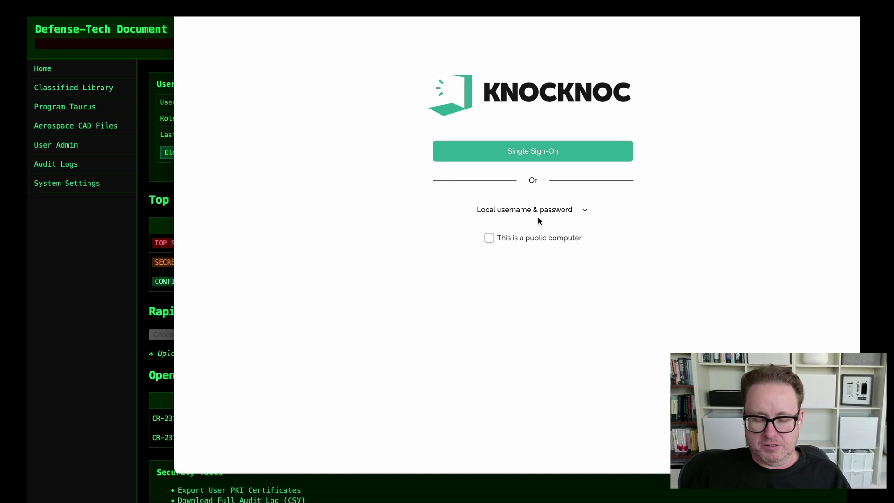
{"action": "left_click", "coordinate": [538, 218]}
{"action": "type", "text": "demo3"}
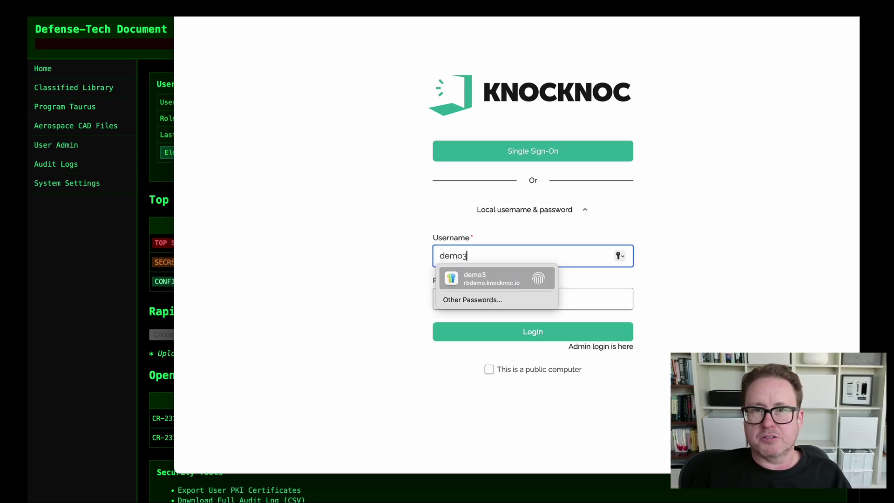
{"action": "key", "text": "Tab"}
{"action": "type", "text": "•••••"}
{"action": "key", "text": "Return"}
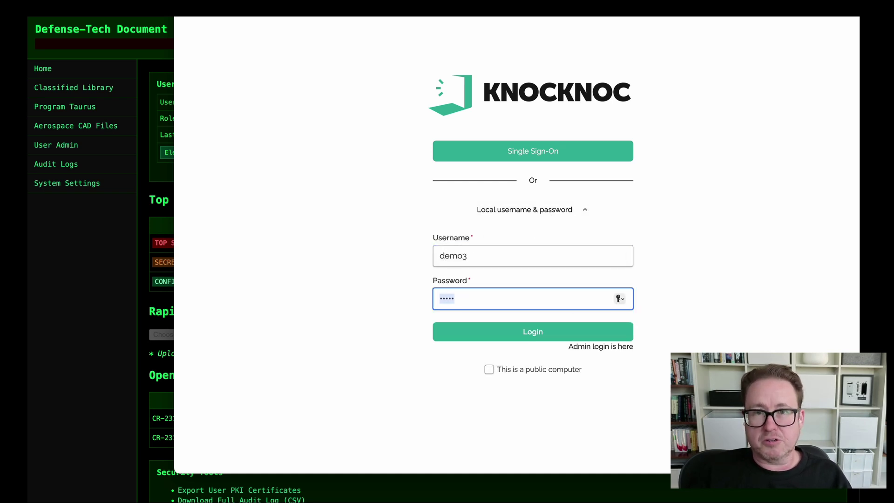
{"action": "key", "text": "Return"}
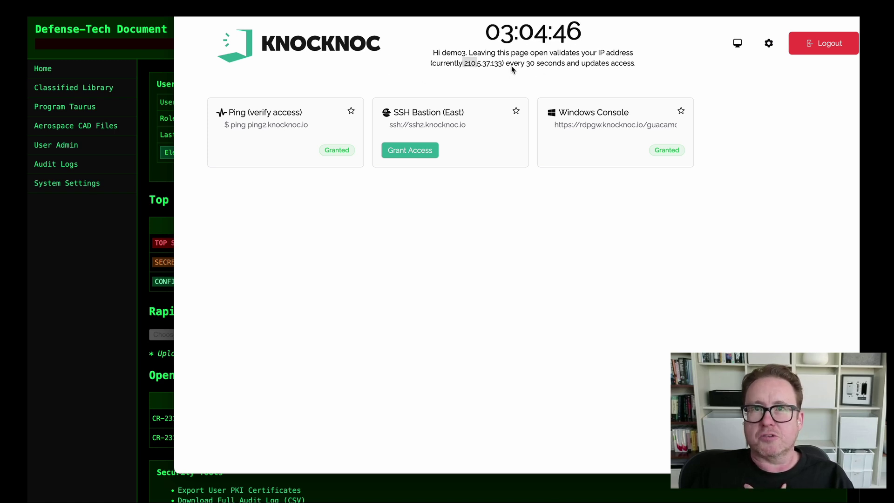
Step: Try to open the copied Defence Documents Portal link with its access token in a new tab of the demo3 browser
{"action": "left_click_drag", "start_coordinate": [696, 0], "coordinate": [721, 22]}
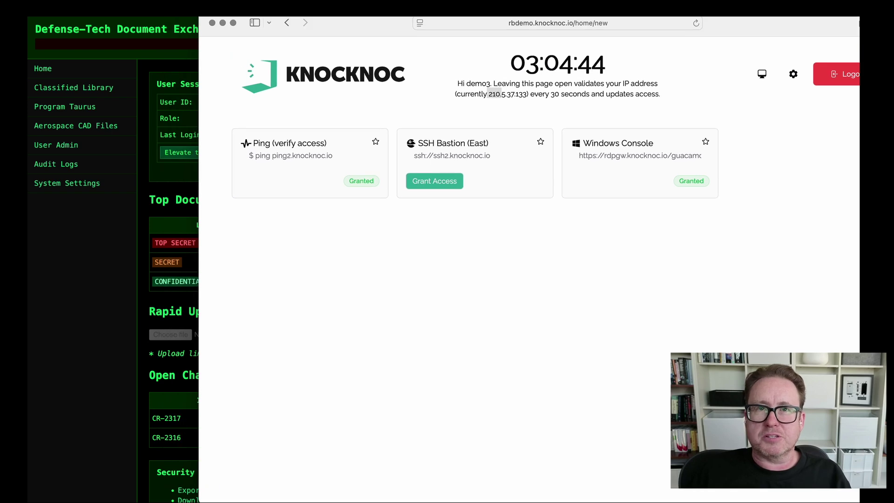
{"action": "key", "text": "super+Tab"}
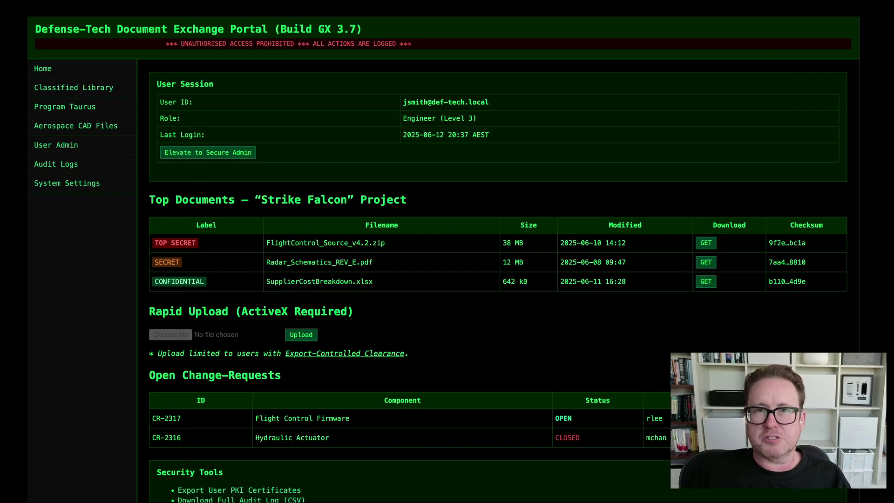
{"action": "key", "text": "super+Tab"}
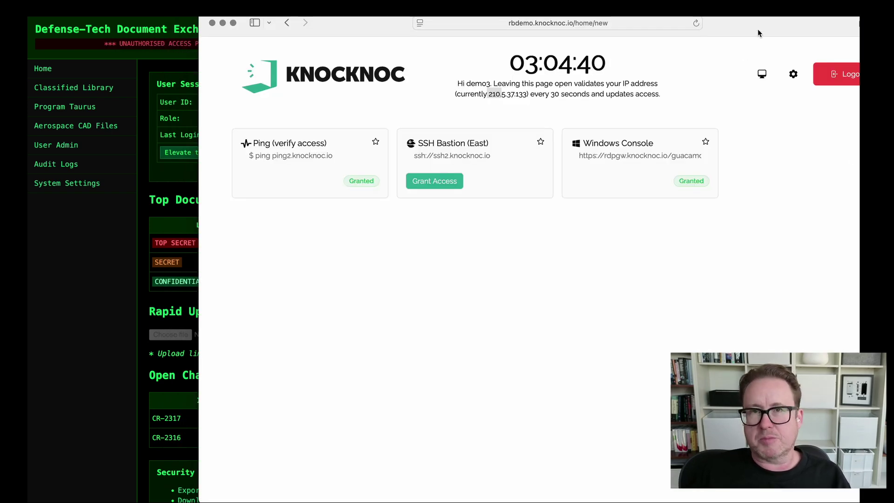
{"action": "key", "text": "super+t"}
{"action": "key", "text": "super+v"}
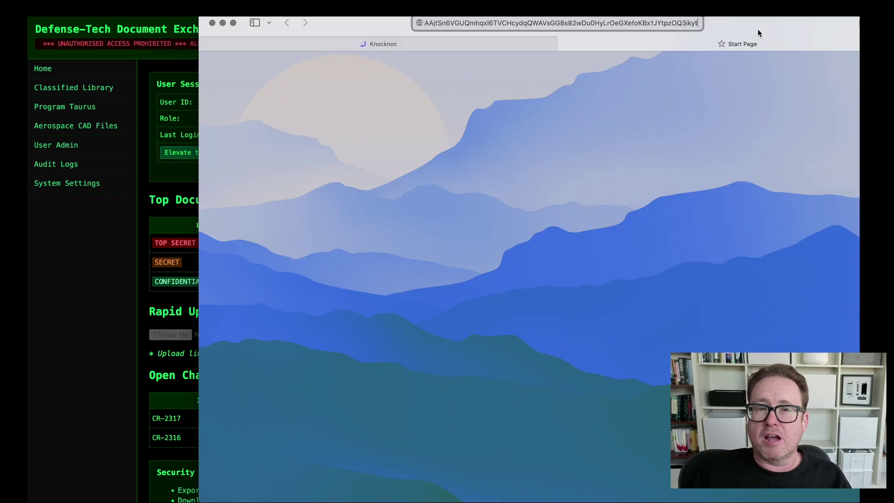
{"action": "key", "text": "Return"}
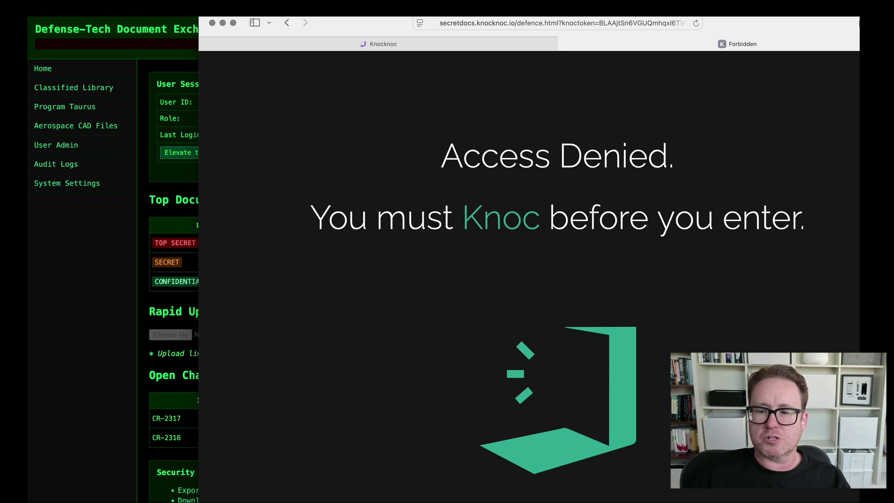
Step: Return to the Demo User session, reopen the Defence Documents Portal (KAT) and examine the token in its URL
{"action": "key", "text": "super+Tab"}
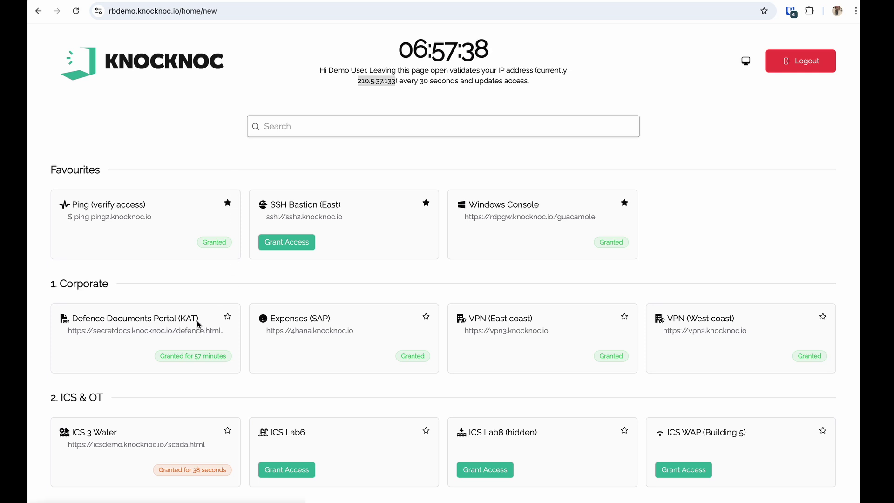
{"action": "left_click", "coordinate": [156, 332]}
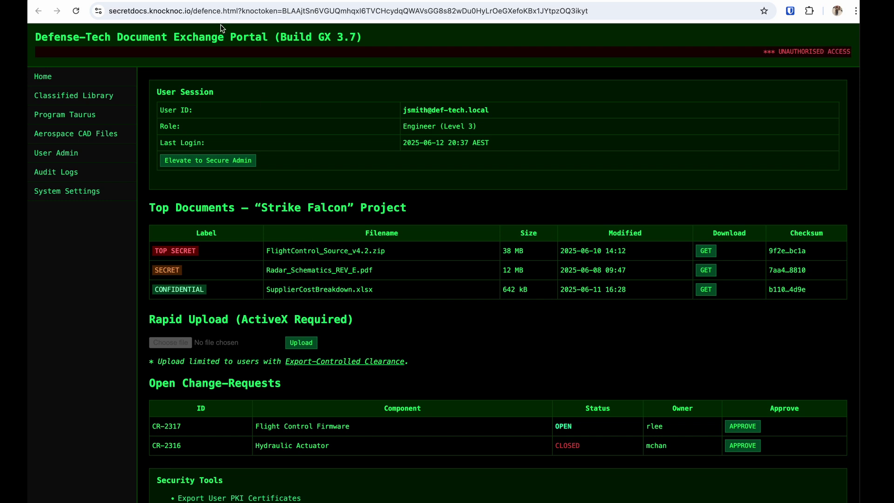
{"action": "left_click_drag", "start_coordinate": [230, 10], "coordinate": [339, 11]}
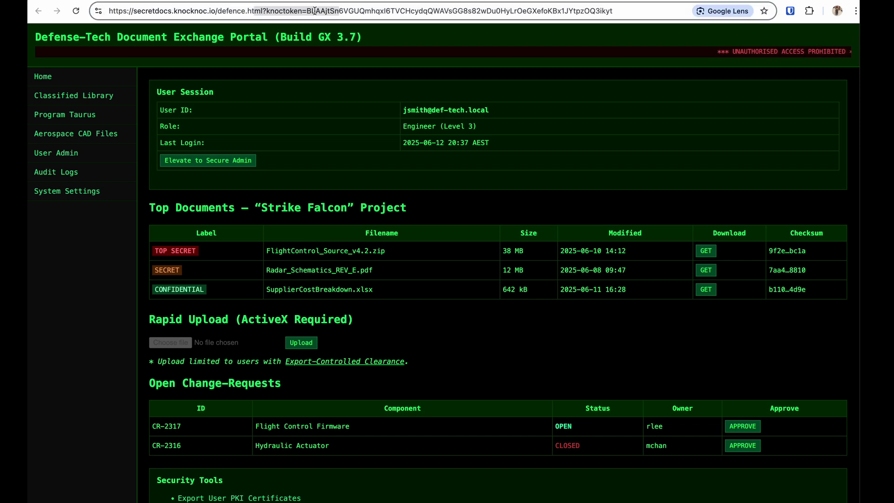
{"action": "left_click", "coordinate": [368, 140]}
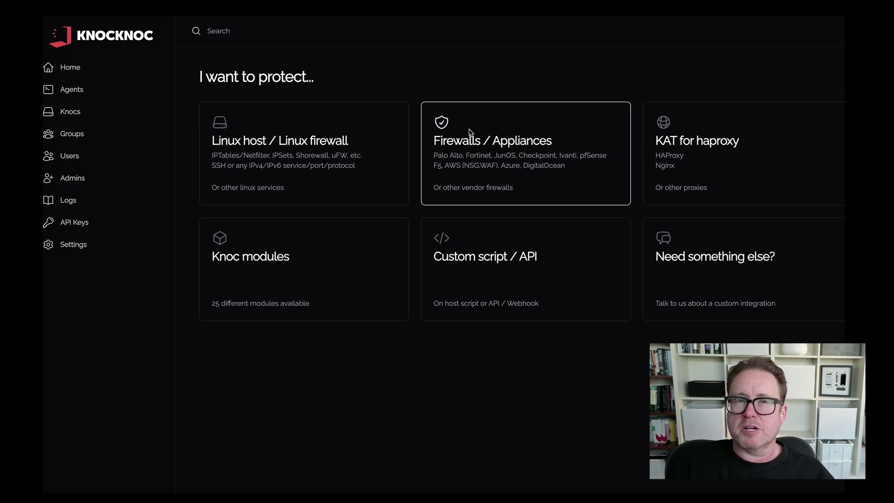
Step: Review the Active and Passive+ settings of a Firewalls / Appliances Knoc and return to the protection choices
{"action": "left_click", "coordinate": [540, 171]}
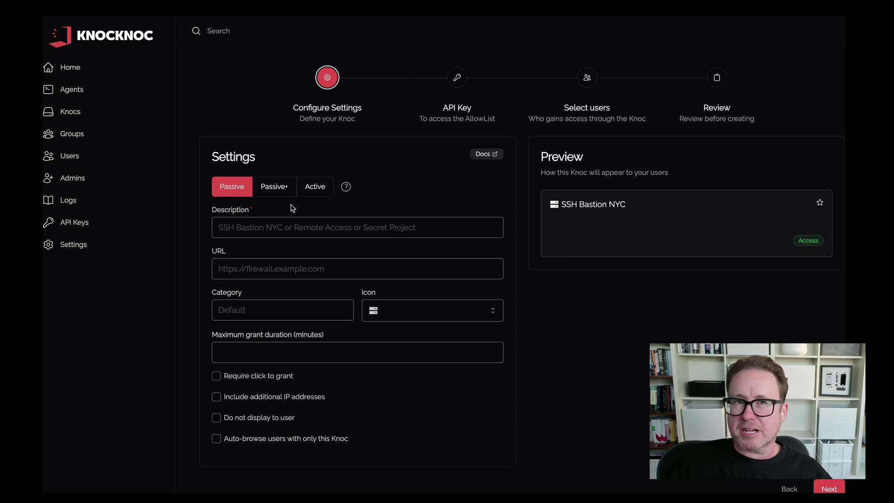
{"action": "left_click", "coordinate": [316, 189]}
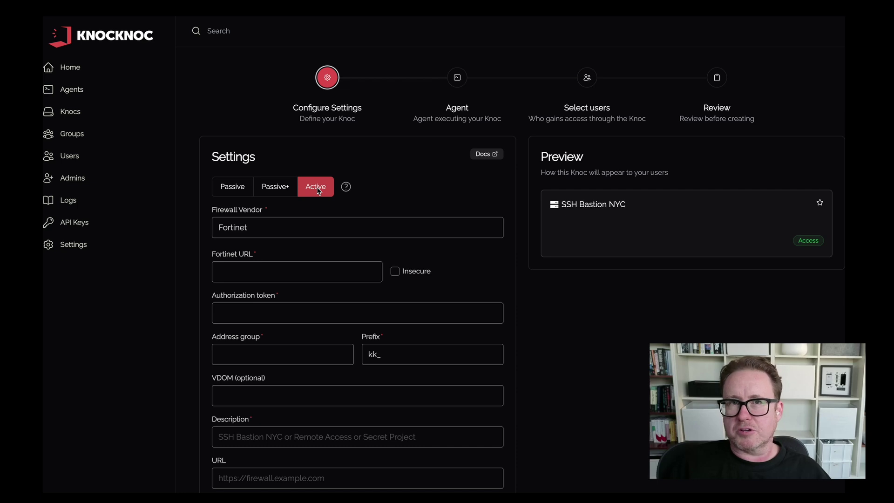
{"action": "left_click", "coordinate": [275, 186]}
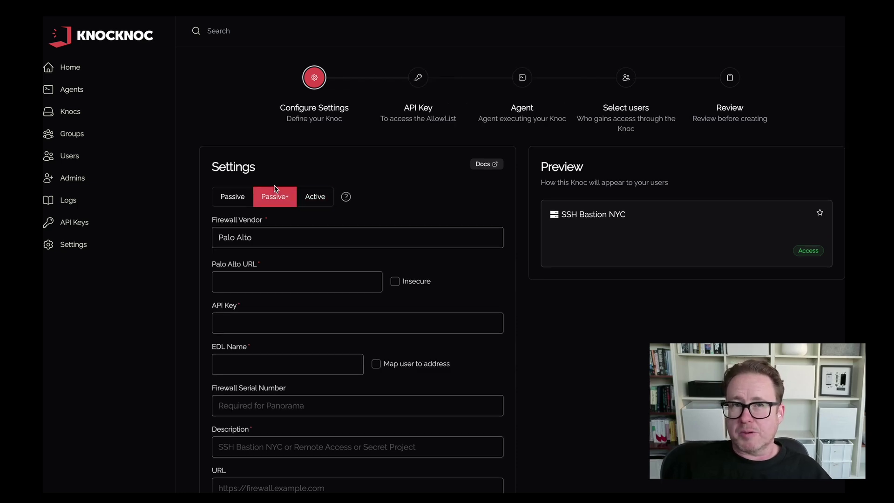
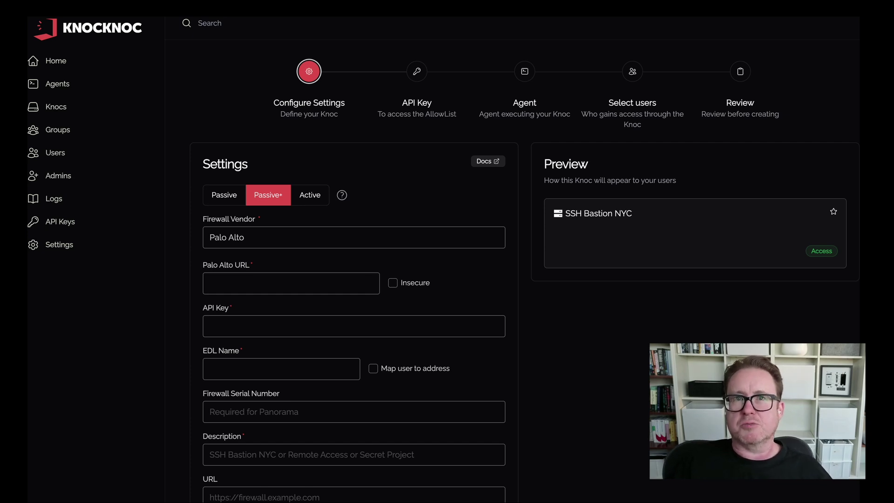
{"action": "scroll", "coordinate": [353, 280], "scroll_direction": "down", "scroll_amount": 5}
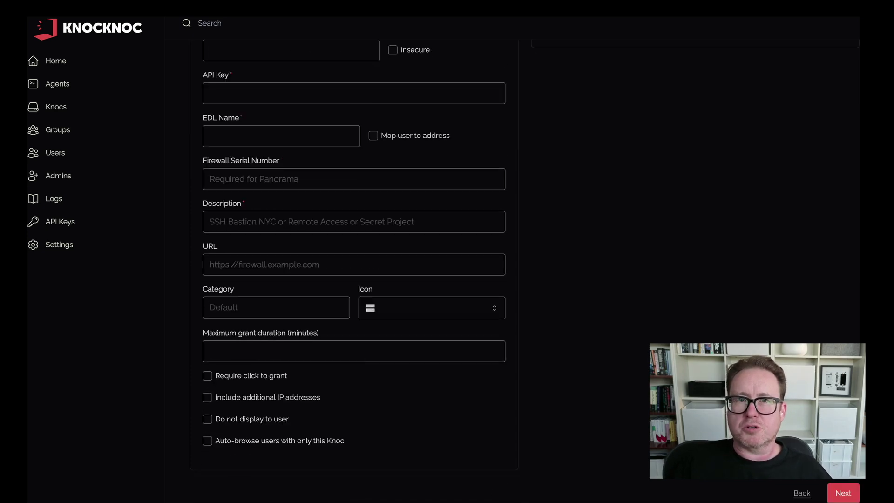
{"action": "left_click", "coordinate": [796, 495]}
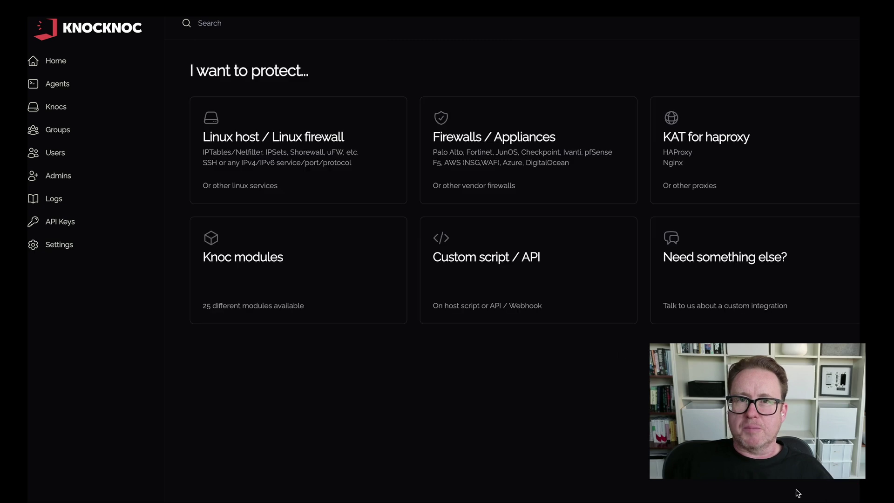
Step: Start a Custom script / API Knoc that runs on the rbdemo-localhost agent
{"action": "left_click", "coordinate": [539, 284]}
{"action": "left_click", "coordinate": [301, 351]}
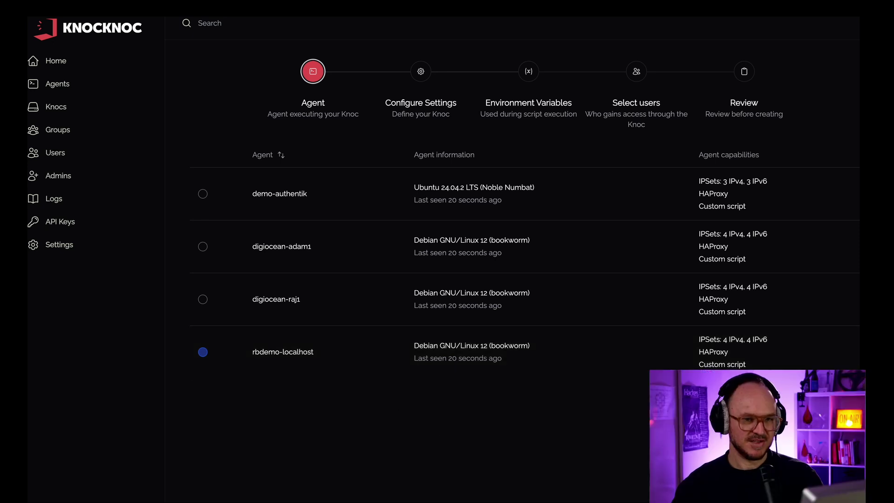
{"action": "left_click", "coordinate": [842, 402]}
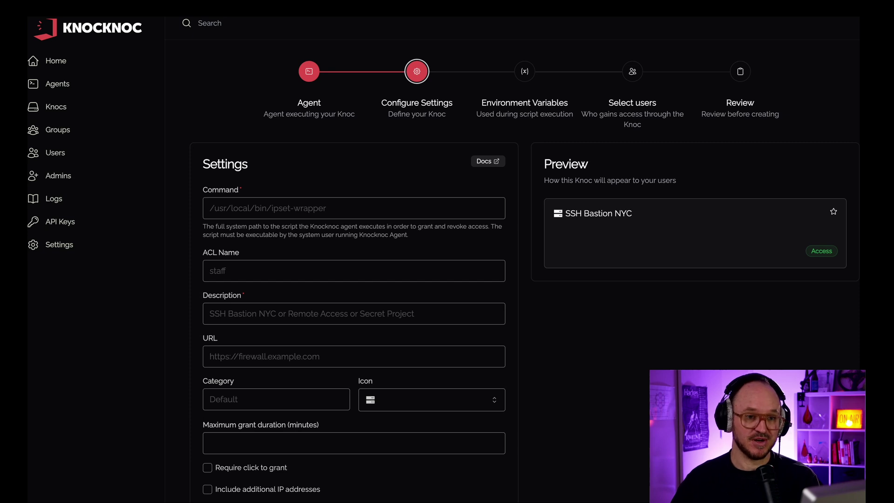
Step: Configure the Knoc to run /usr/local/bin/myscript.sh with the description "test" and proceed to the environment variables
{"action": "left_click", "coordinate": [355, 211]}
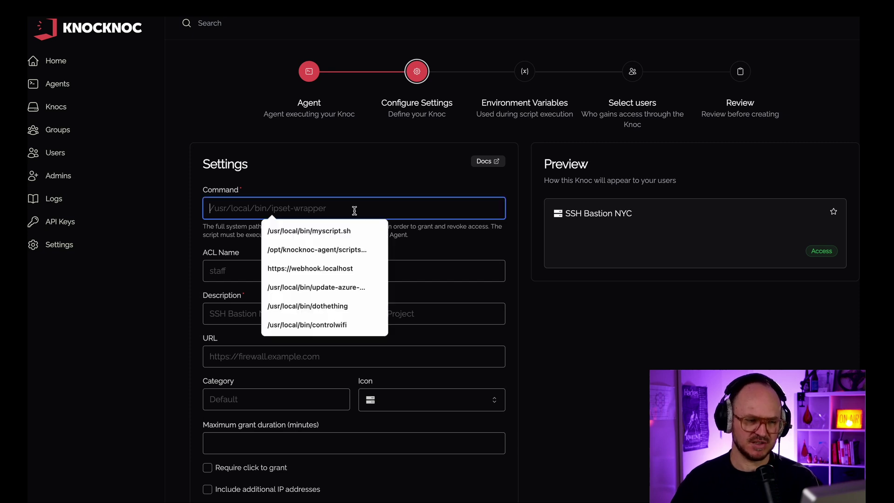
{"action": "left_click", "coordinate": [329, 233]}
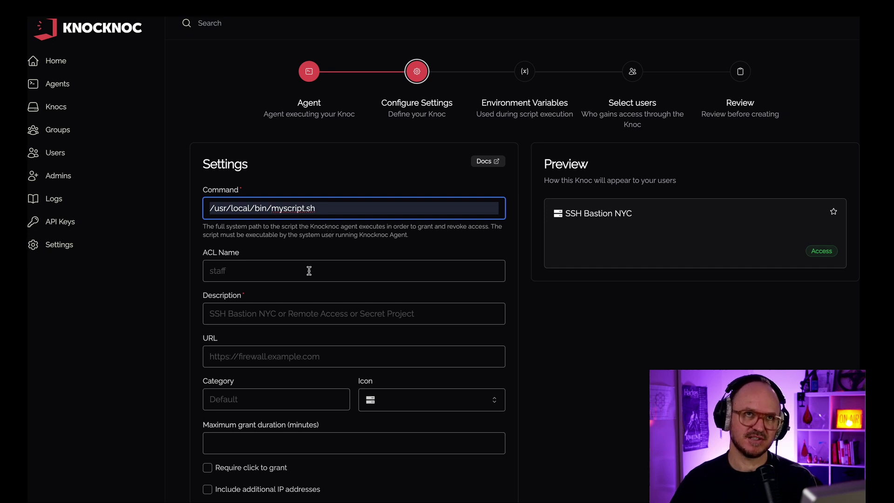
{"action": "left_click", "coordinate": [230, 313]}
{"action": "type", "text": "test"}
{"action": "key", "text": "Tab"}
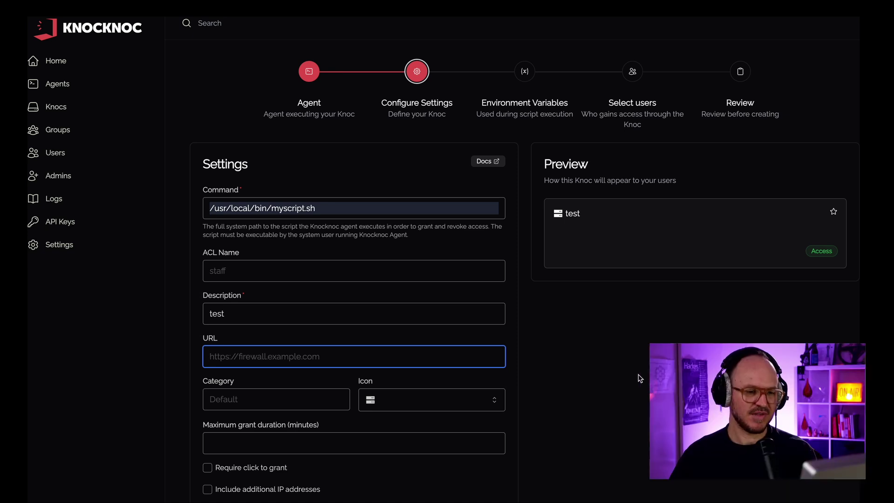
{"action": "scroll", "coordinate": [638, 375], "scroll_direction": "down", "scroll_amount": 2}
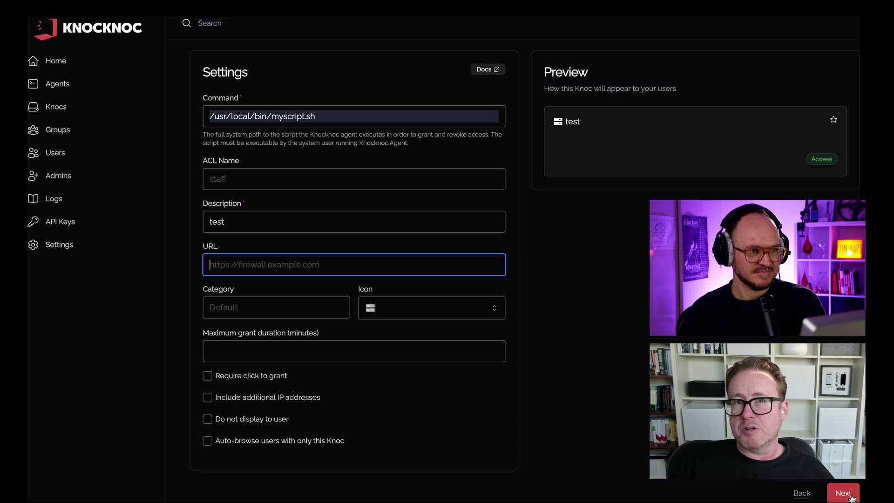
{"action": "left_click", "coordinate": [842, 494]}
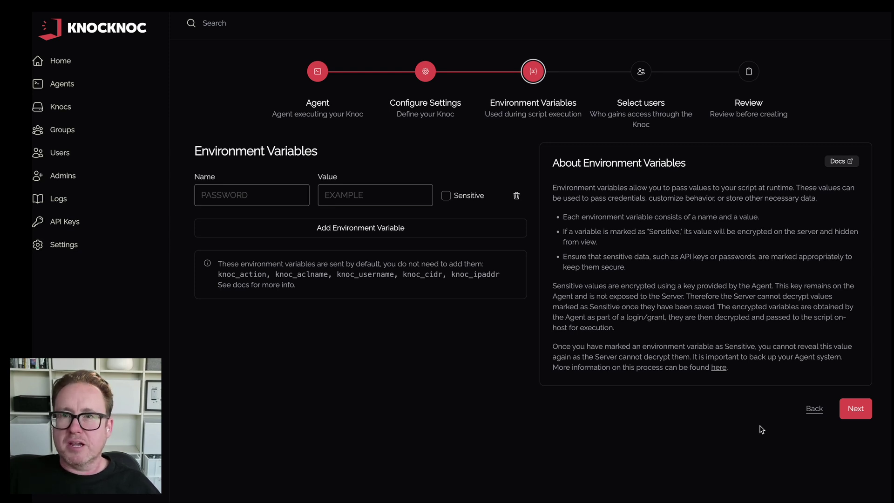
Step: Skip the environment variables and assign the Knoc to the second and third listed users and the DefencePortalUsers and SCADAUsers SAML groups
{"action": "left_click", "coordinate": [859, 416]}
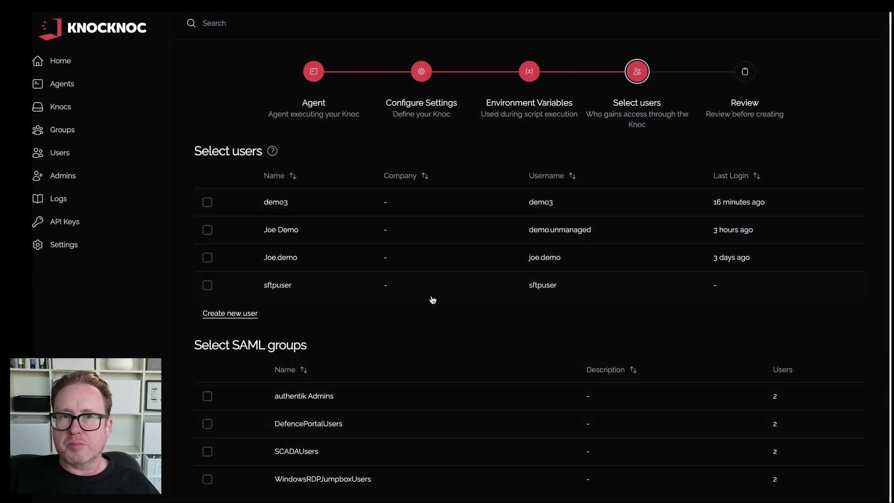
{"action": "left_click", "coordinate": [288, 262]}
{"action": "left_click", "coordinate": [303, 235]}
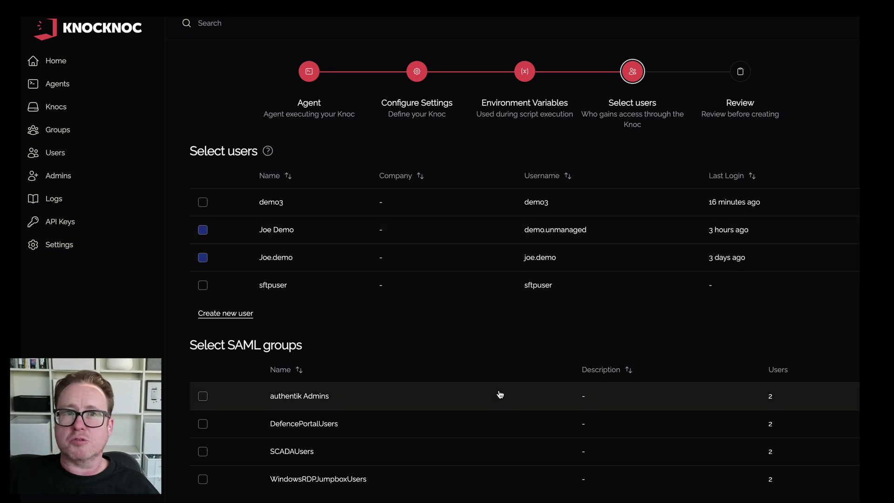
{"action": "scroll", "coordinate": [465, 409], "scroll_direction": "down", "scroll_amount": 1}
{"action": "left_click", "coordinate": [276, 405]}
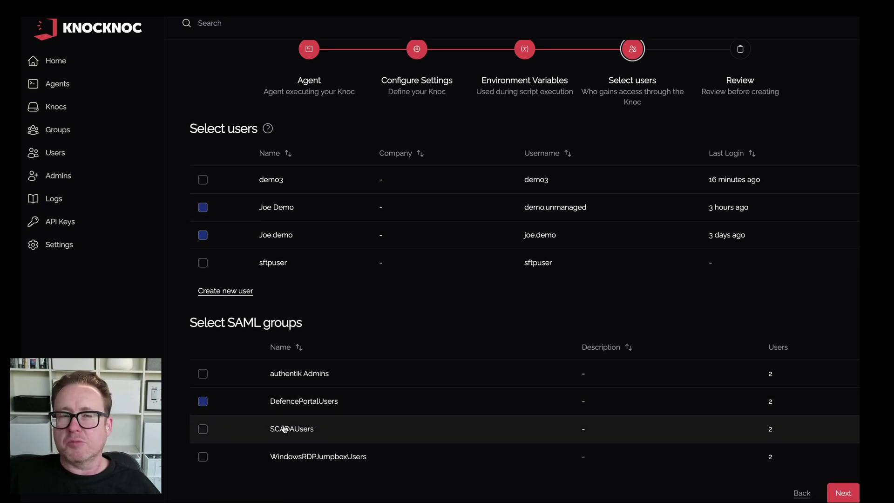
{"action": "left_click", "coordinate": [286, 430]}
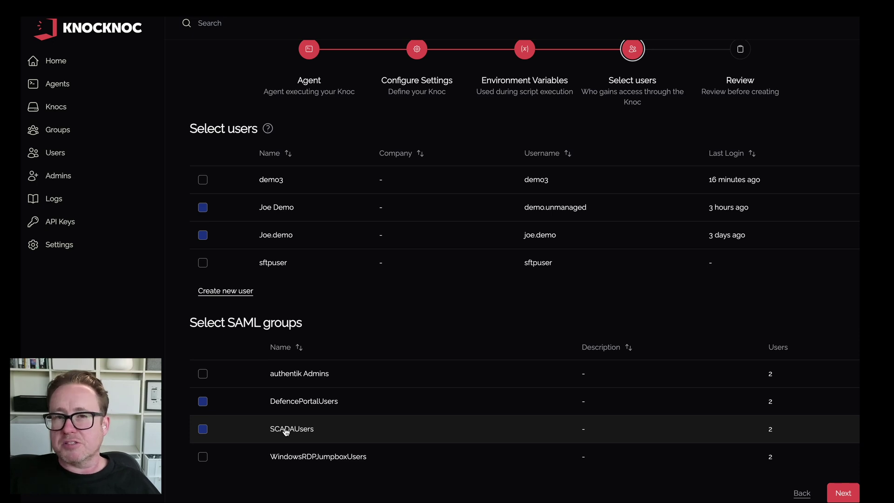
{"action": "scroll", "coordinate": [394, 390], "scroll_direction": "up", "scroll_amount": 1}
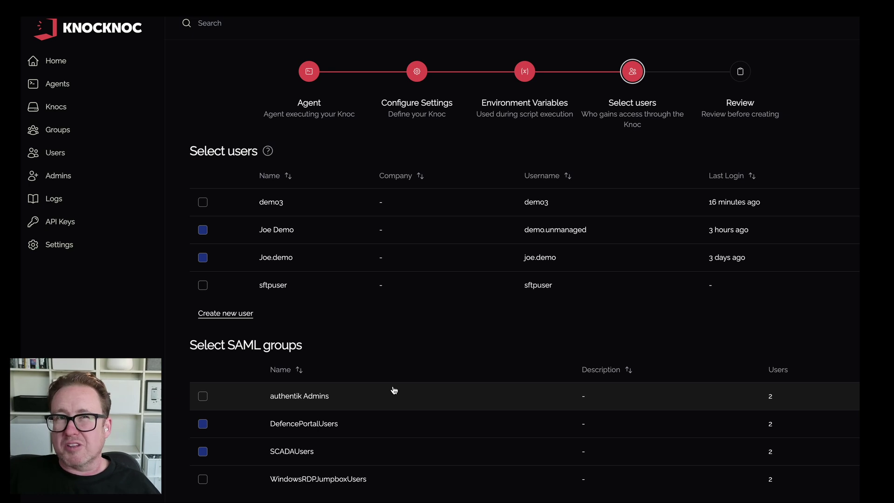
Step: View the existing API keys and start creating a new Knoc
{"action": "left_click", "coordinate": [54, 220]}
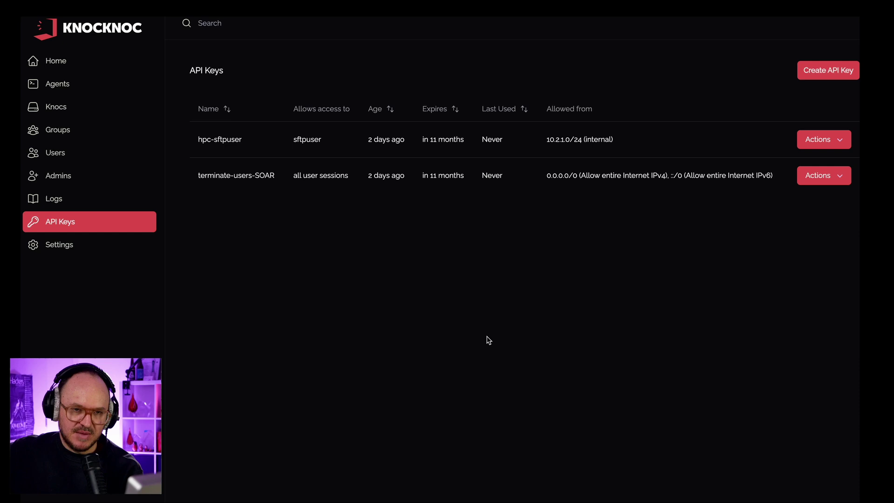
{"action": "left_click", "coordinate": [70, 109]}
{"action": "left_click", "coordinate": [834, 68]}
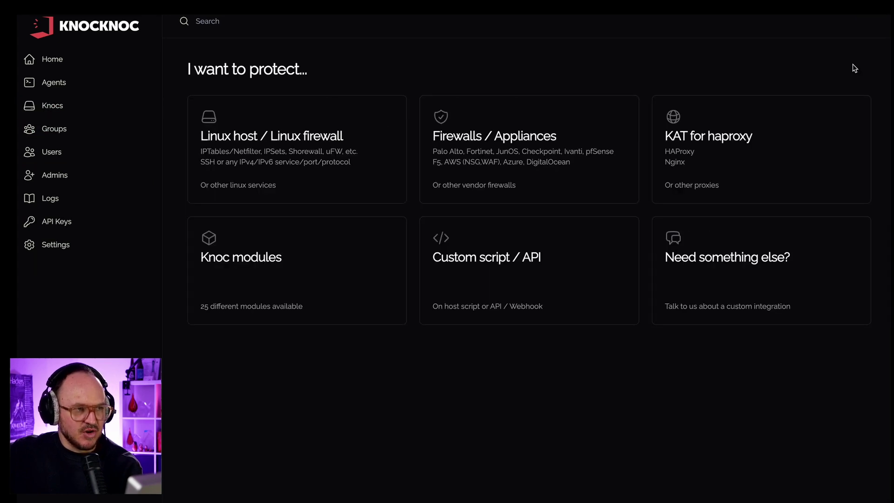